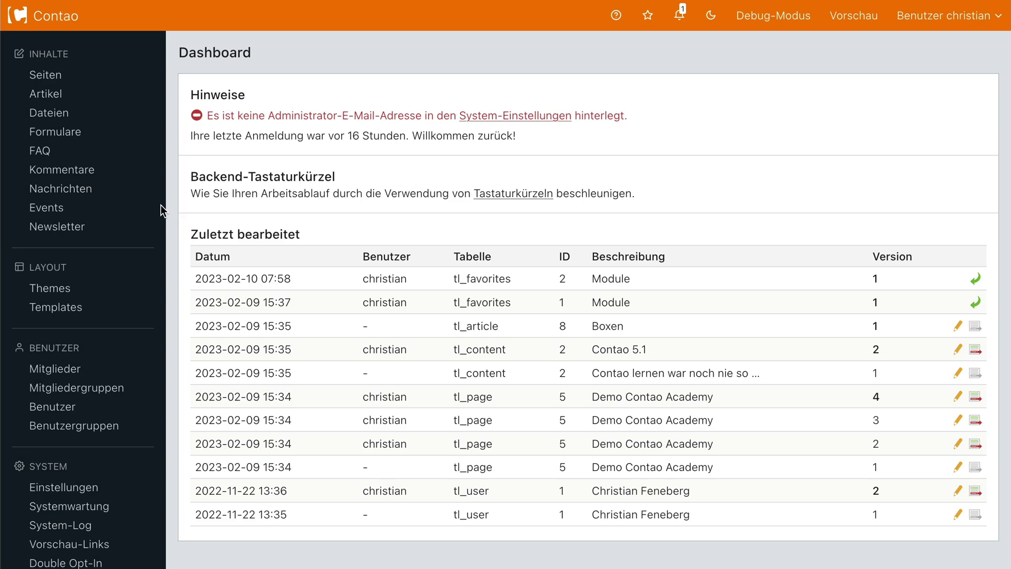
Add the Themes page to the favorites at the root level with the title "Themes", saving and closing the entry.
click(50, 287)
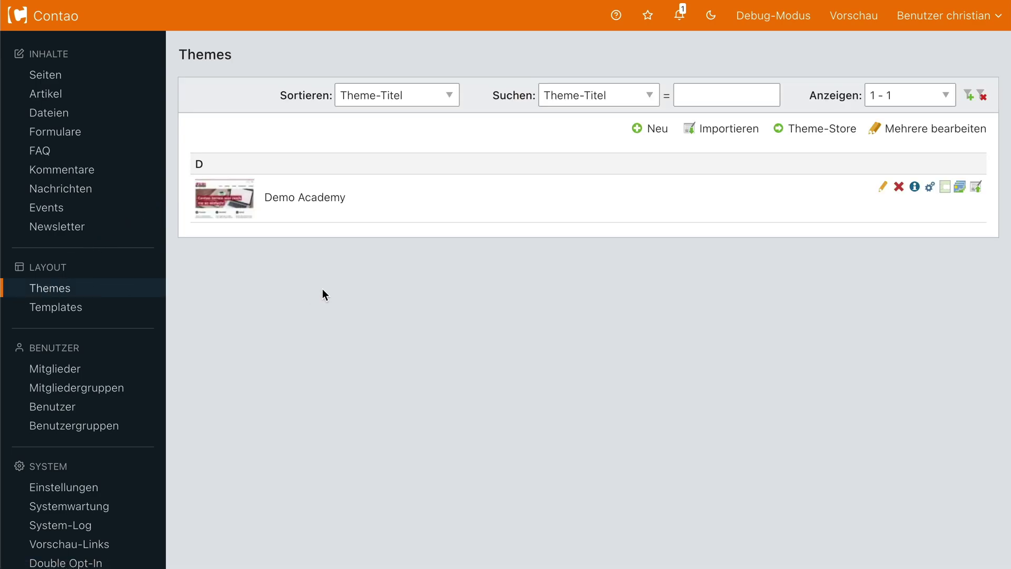
click(652, 19)
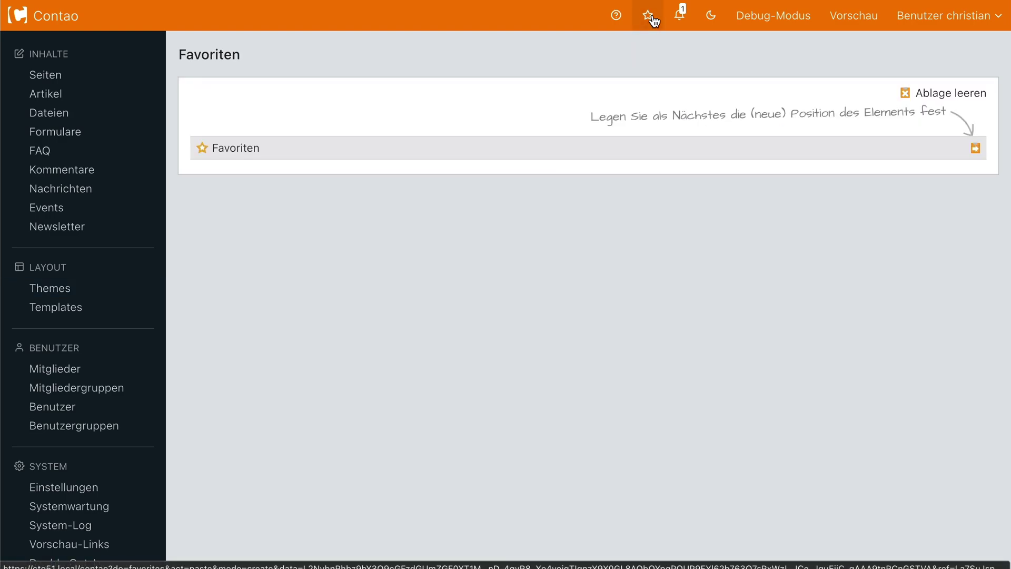
click(976, 149)
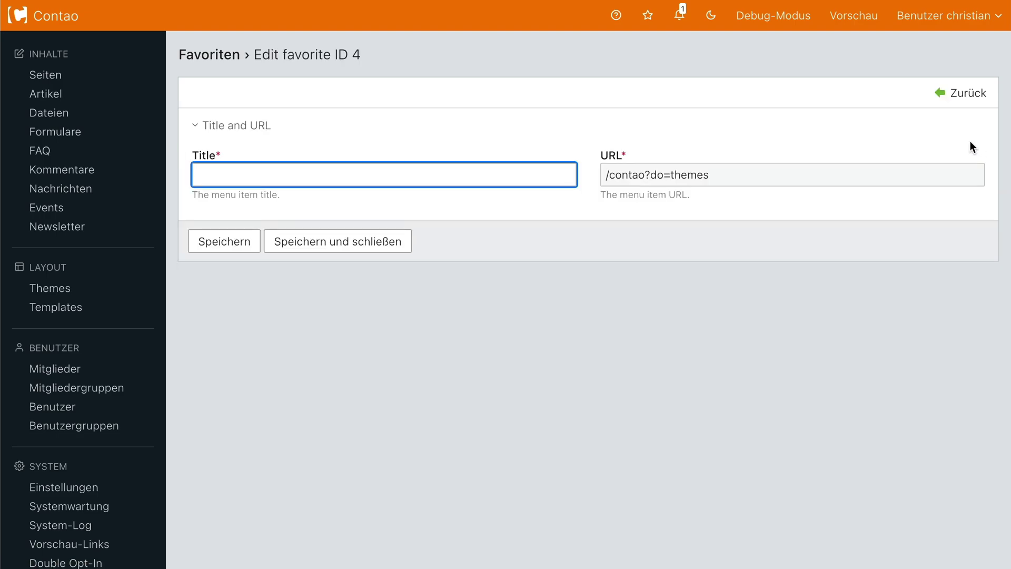
text(Themes)
click(374, 242)
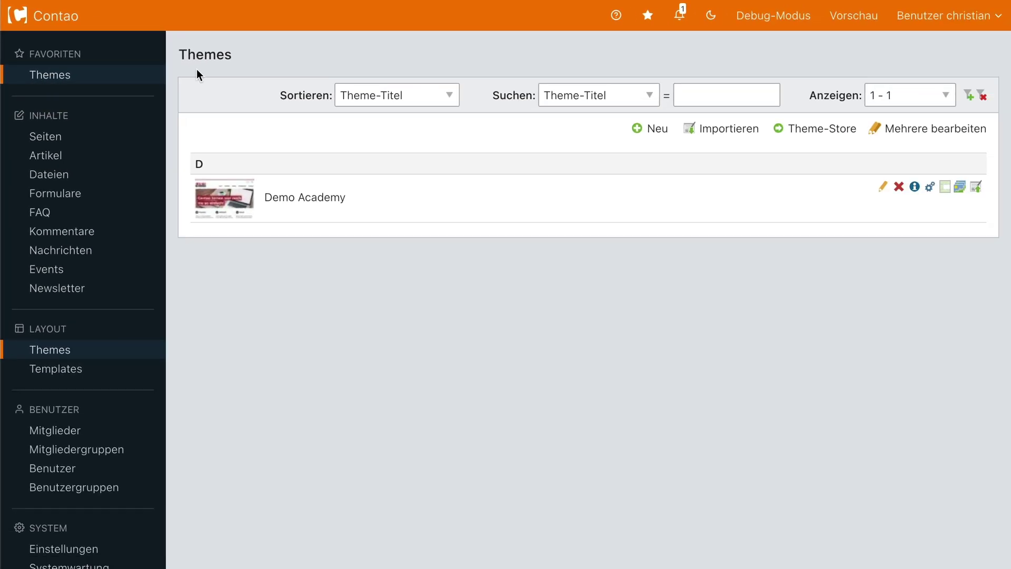
Save the Demo Academy theme's front-end modules page as a favorite titled "Module", nested under the Themes favorite.
click(929, 188)
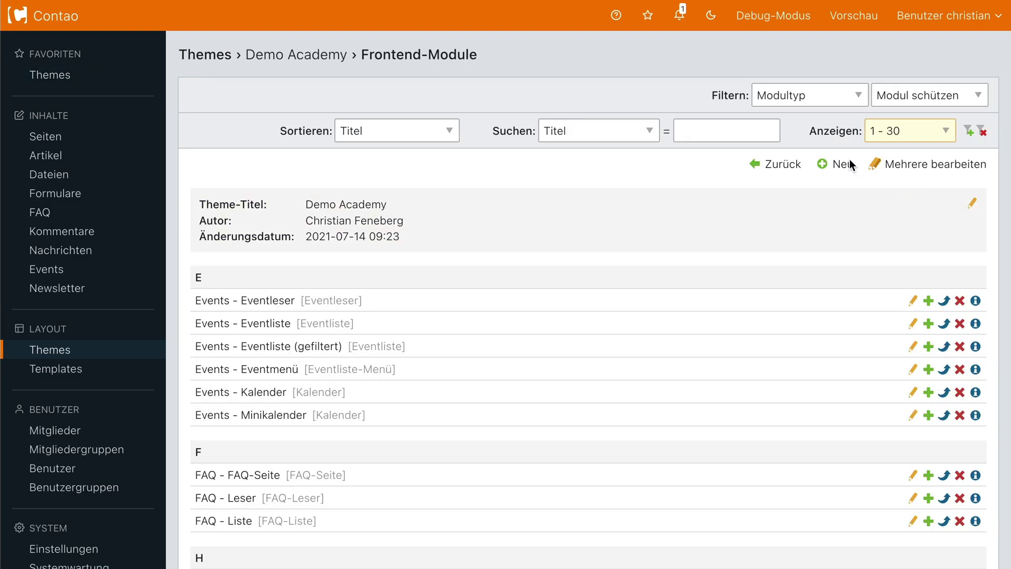
click(650, 24)
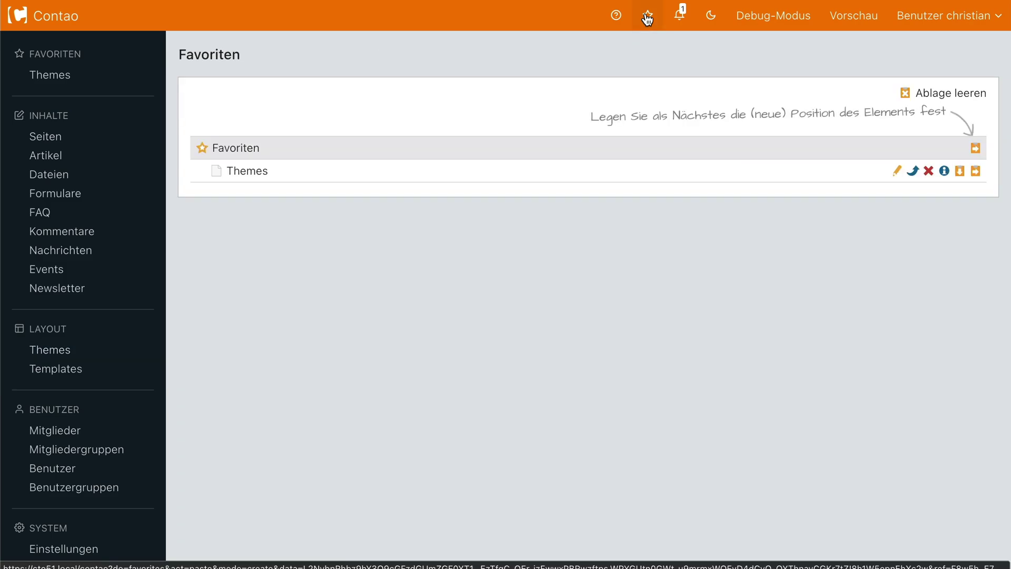
click(975, 172)
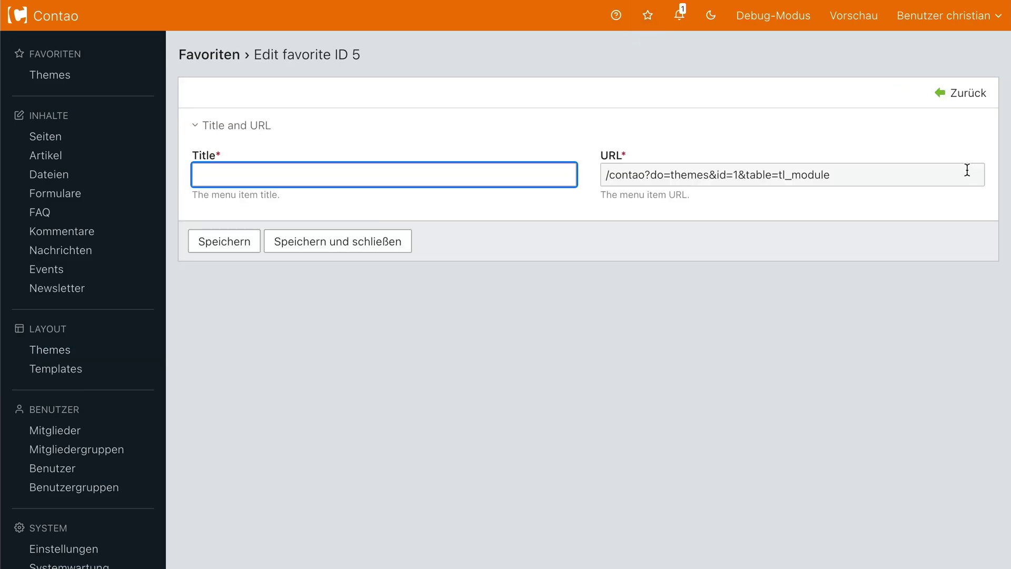
text(Module)
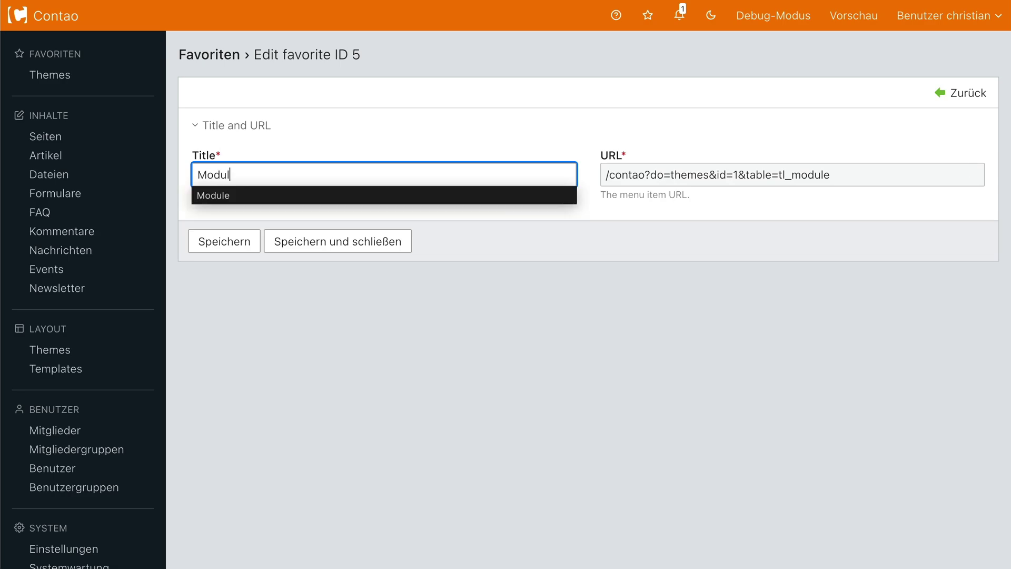
click(411, 249)
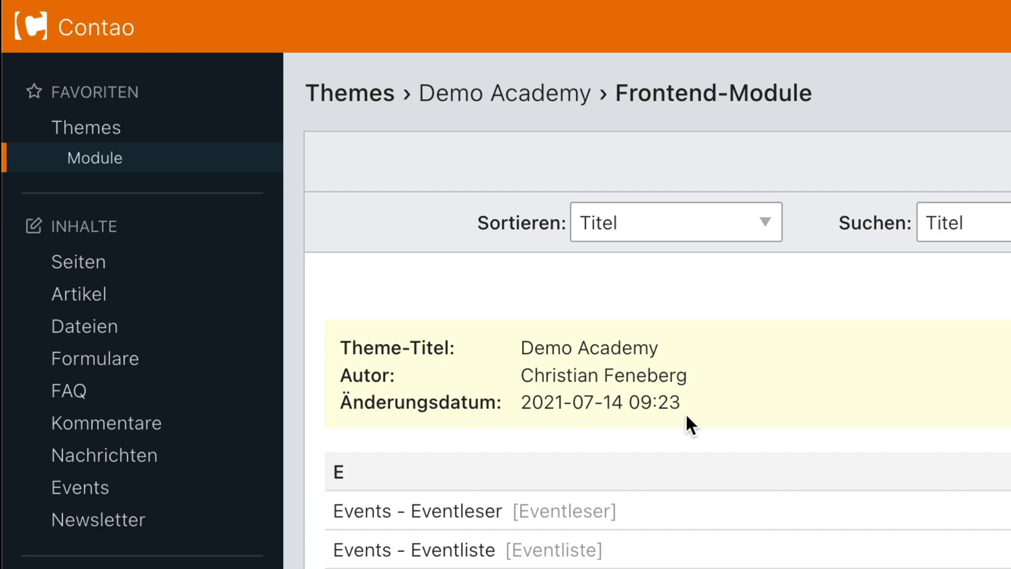
Visit the Themes and Module favorites, and view the nested entries under Themes in the user's favorites management.
click(88, 134)
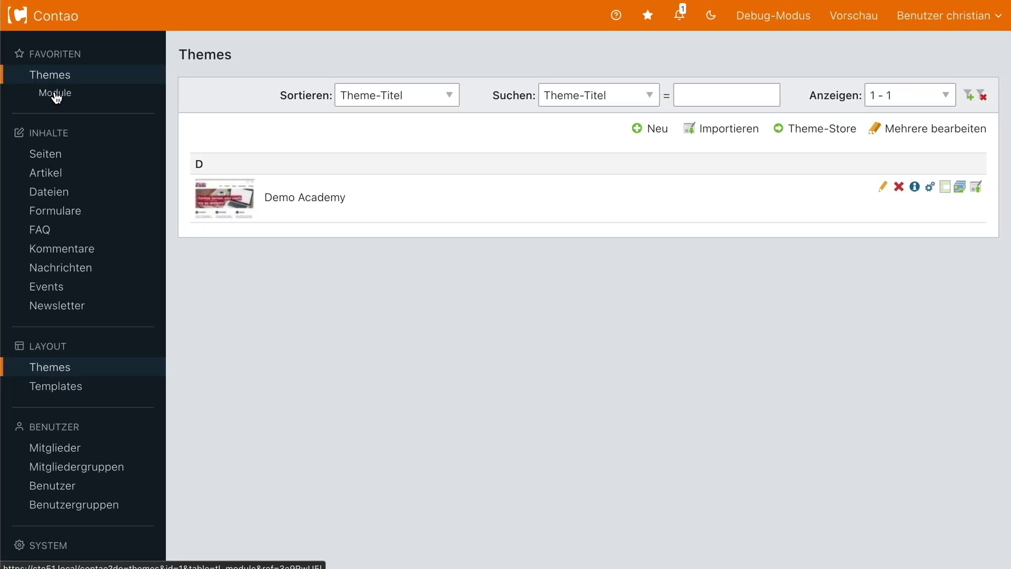
click(94, 159)
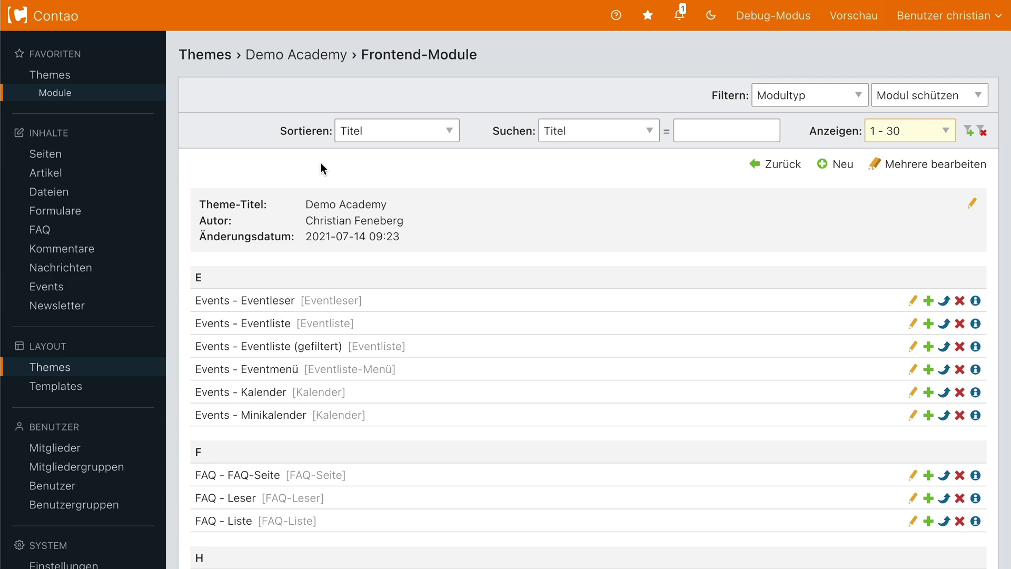
click(943, 16)
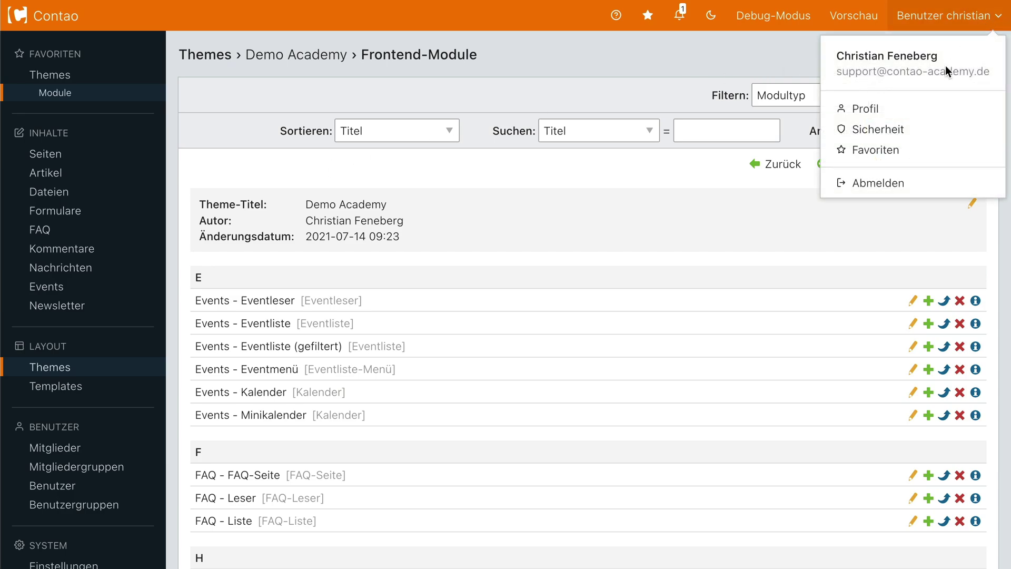
click(890, 152)
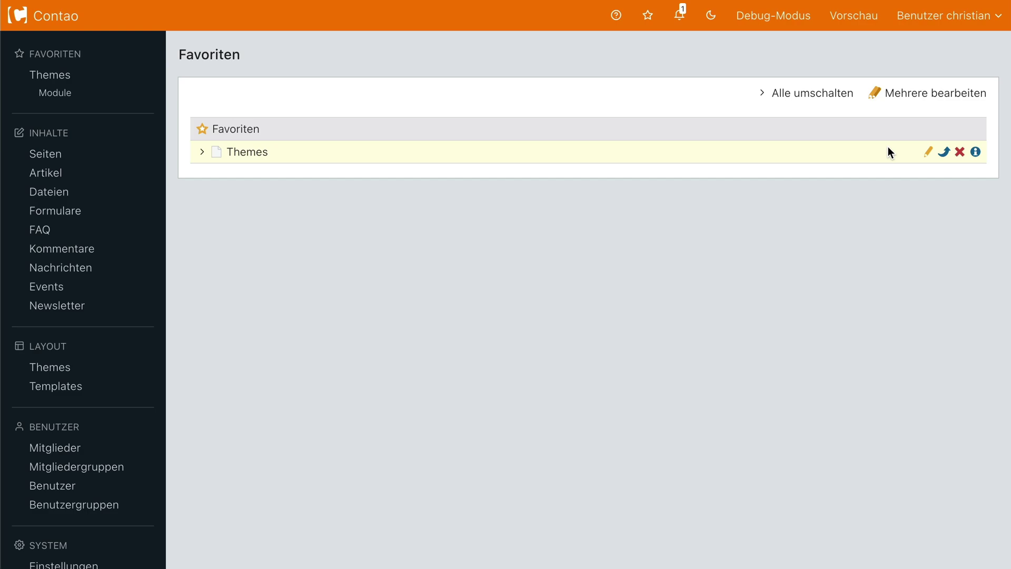
click(205, 154)
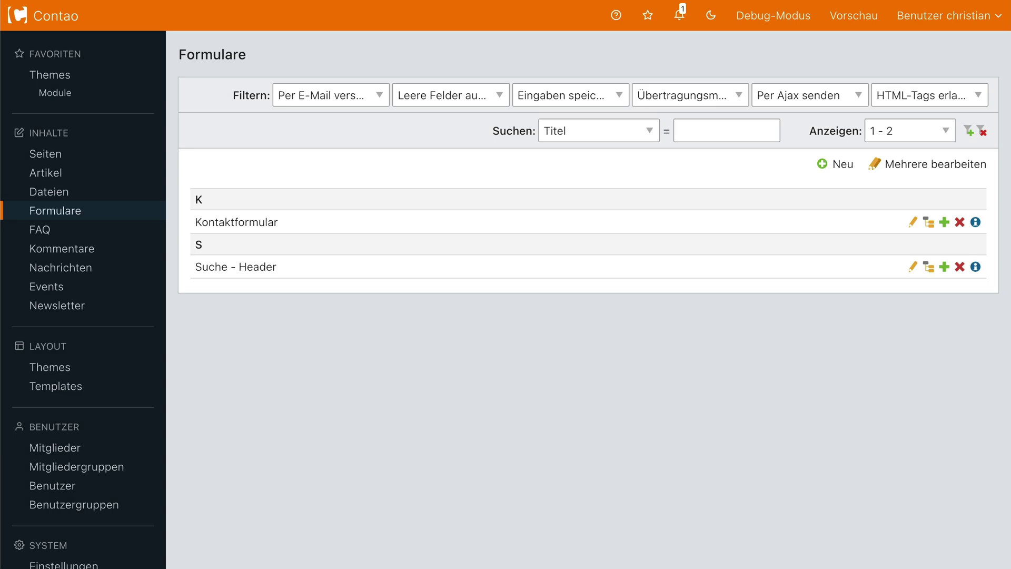
Review the Kontaktformular's Ajax and confirmation settings, and submit the completed contact form on the website.
click(910, 218)
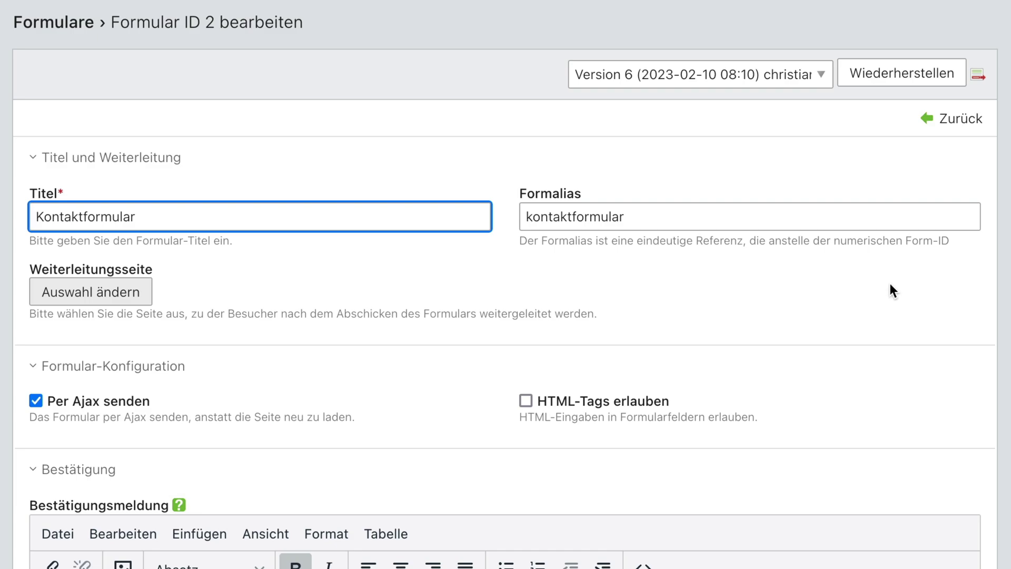
scroll(890, 285, down, 2)
scroll(890, 285, down, 4)
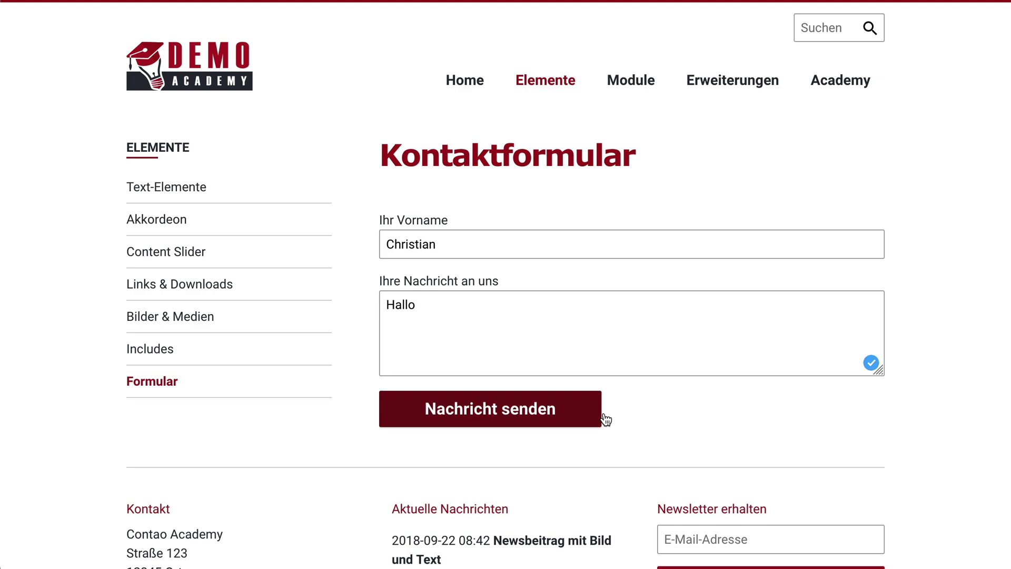
click(601, 415)
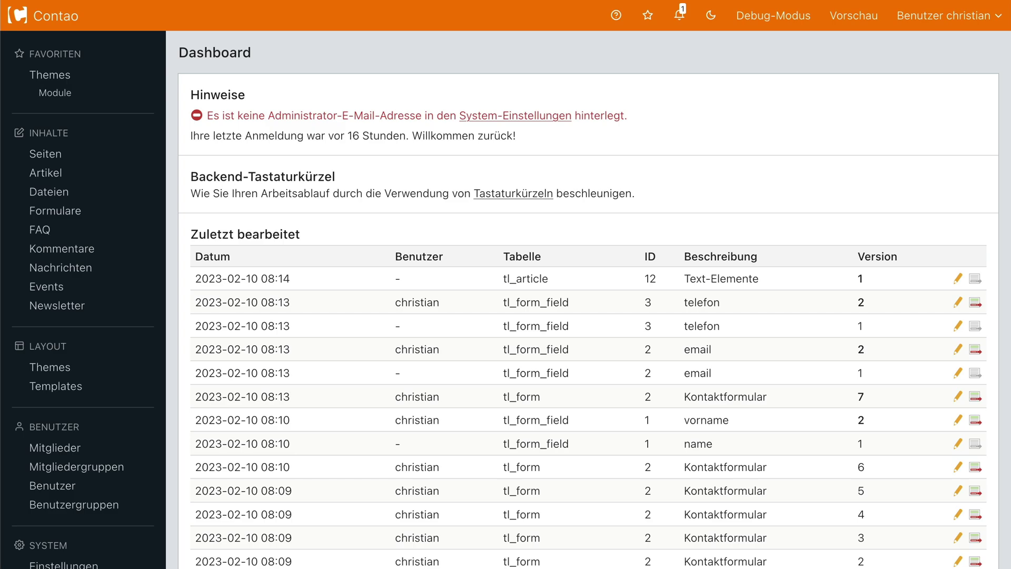
Switch the backend to the dark design and back to the light design.
click(712, 18)
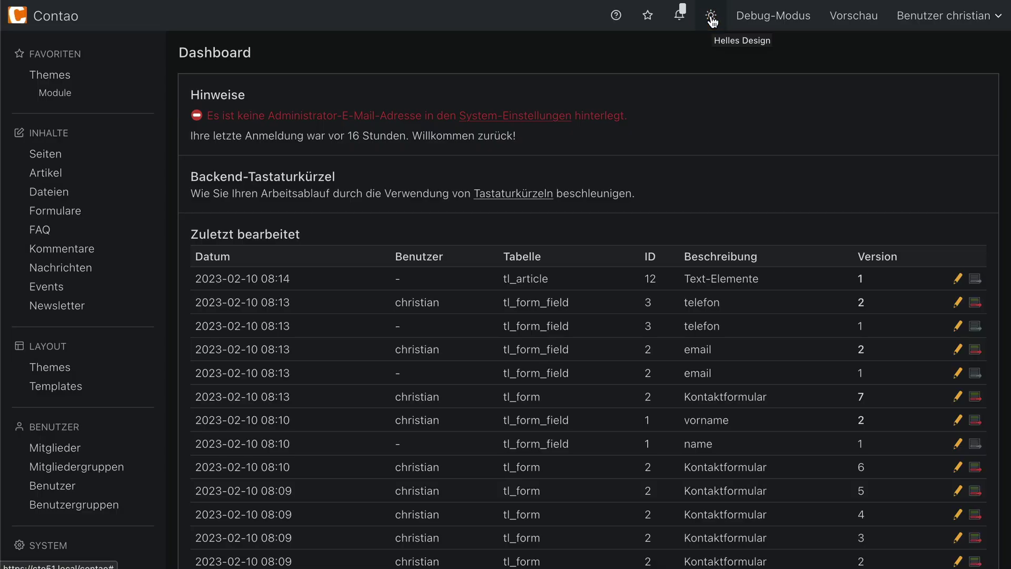
click(711, 18)
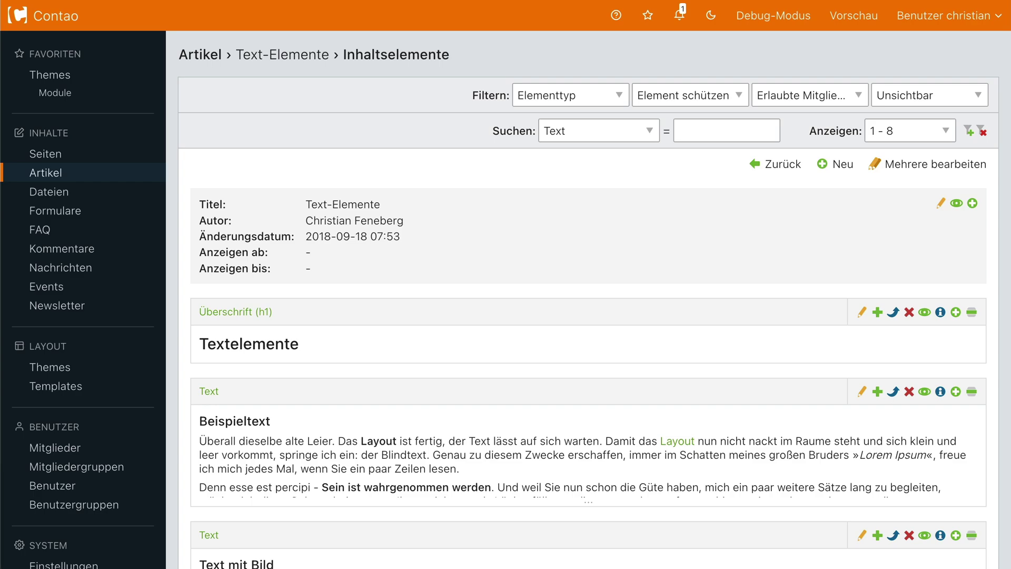
Enable "Inhaltselemente nicht einklappen" in the user profile, save it, and check the Text-Elemente article's content elements.
click(954, 21)
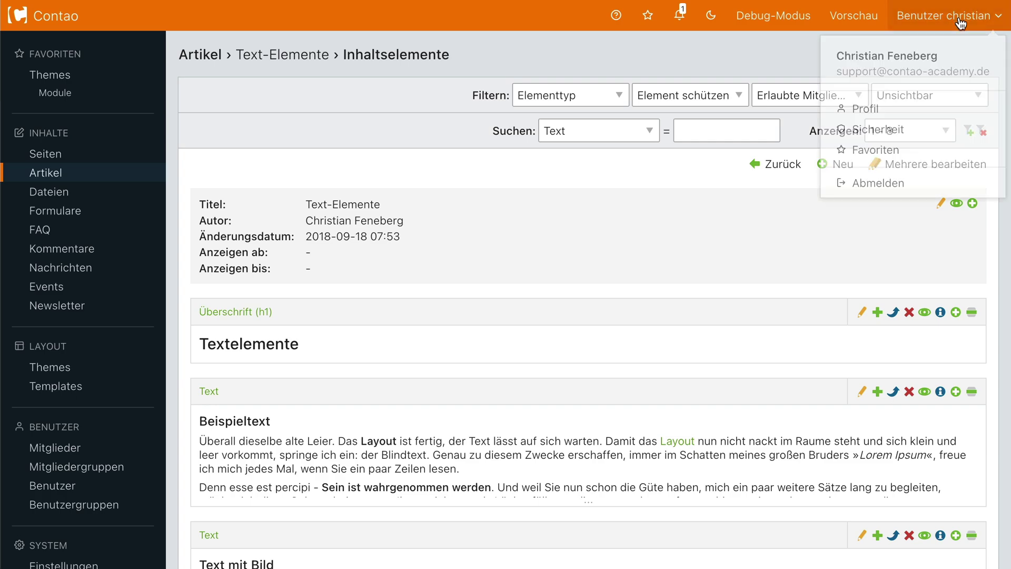
click(876, 111)
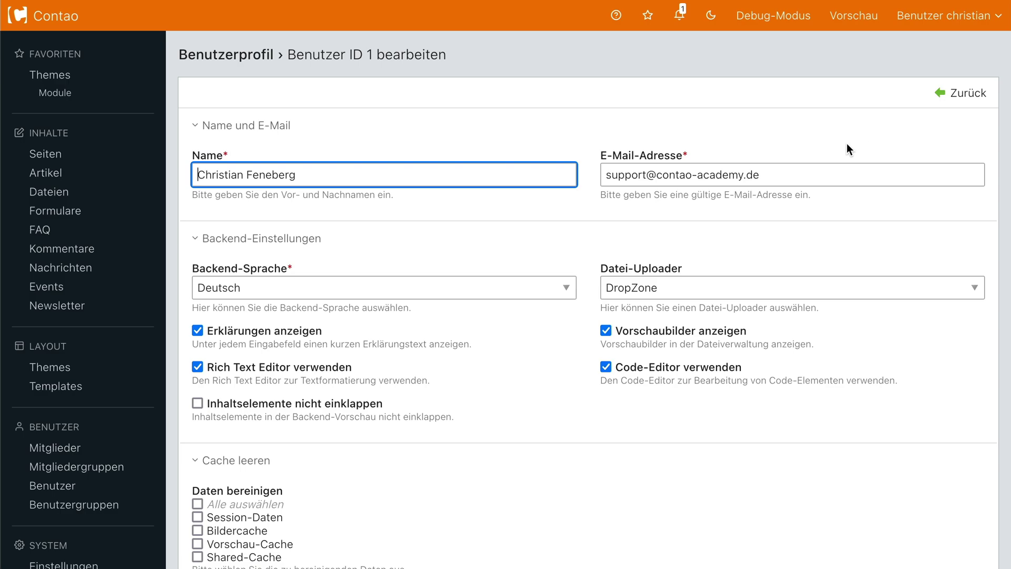
click(198, 404)
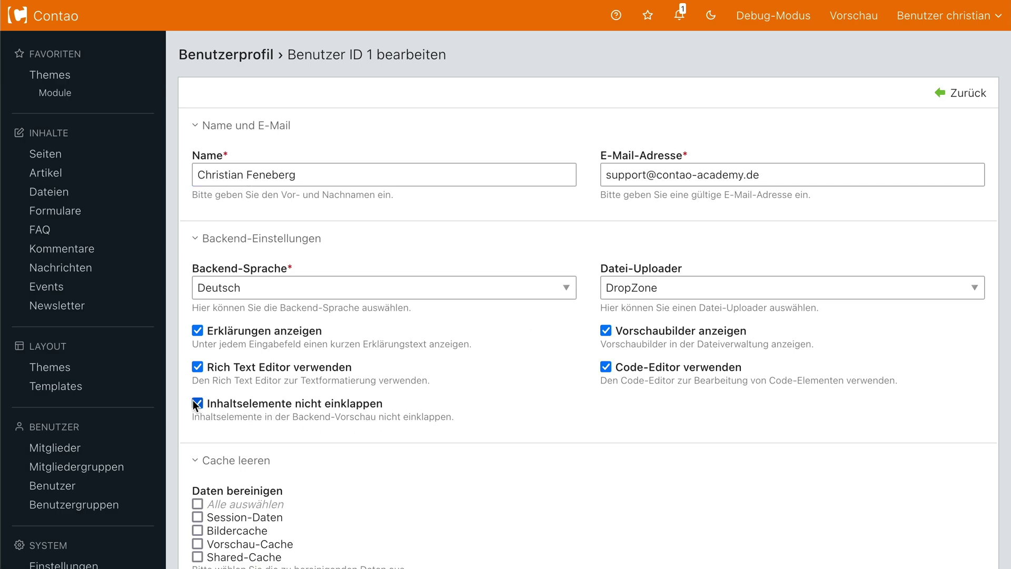
scroll(337, 474, down, 5)
click(360, 543)
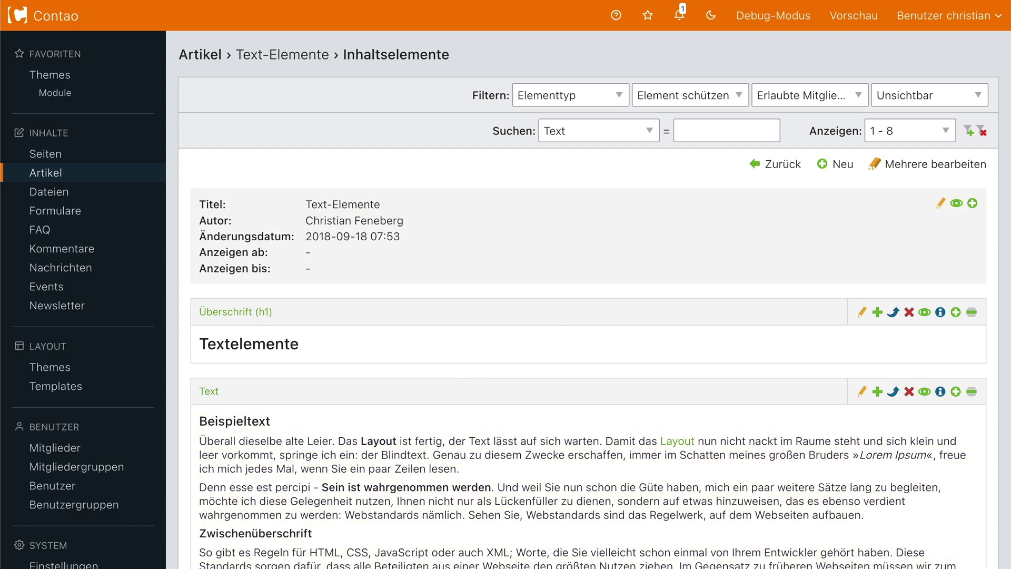
scroll(588, 316, down, 6)
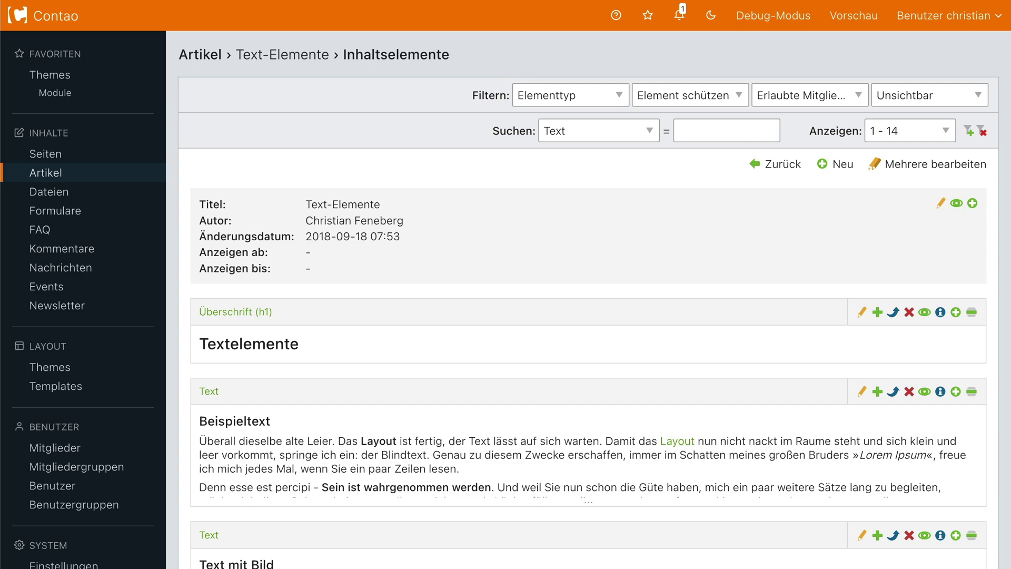
Select the article's first three content elements, from the Textelemente heading to Text mit Bild, and copy them for multiple pasting.
click(938, 164)
click(972, 312)
scroll(952, 317, down, 3)
click(970, 273)
scroll(932, 402, down, 20)
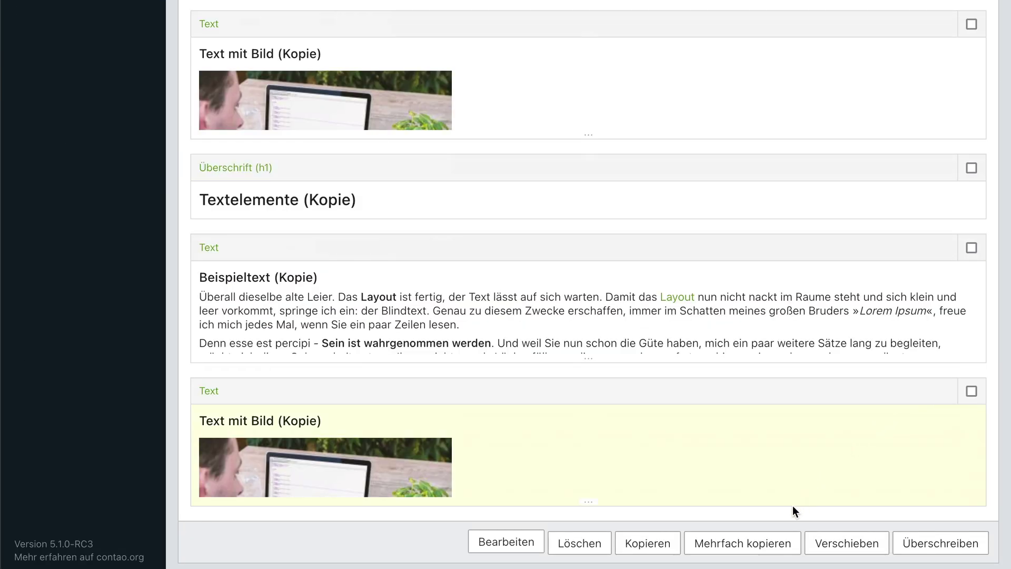
click(748, 548)
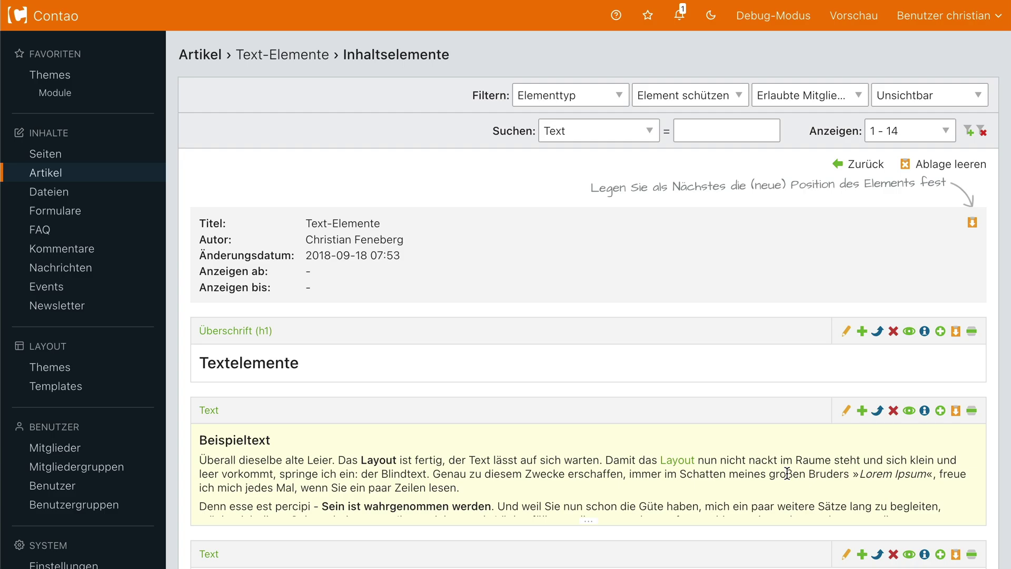
Paste the copied elements twice after the article's last content element and empty the clipboard.
scroll(794, 475, down, 15)
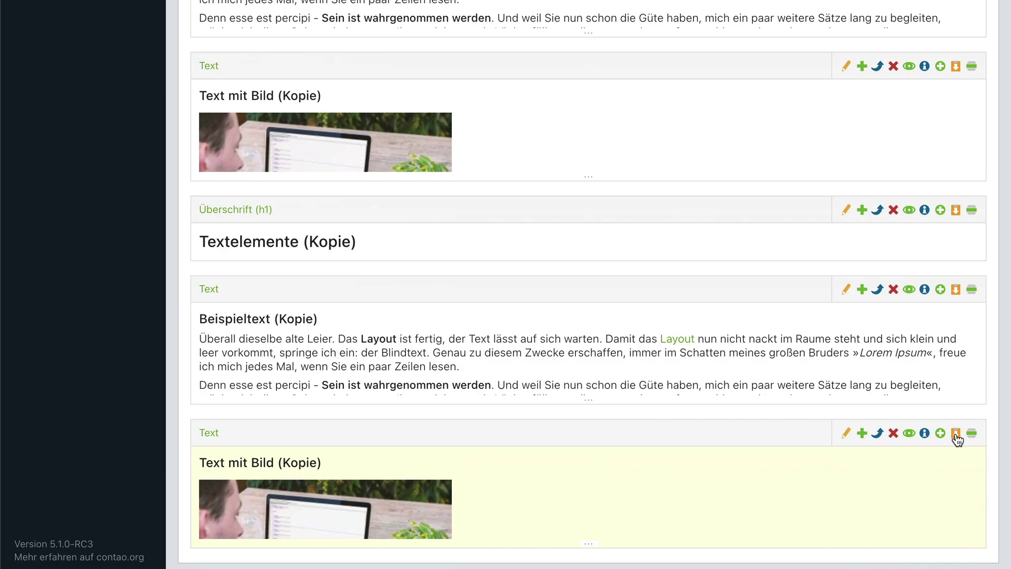
scroll(957, 440, down, 2)
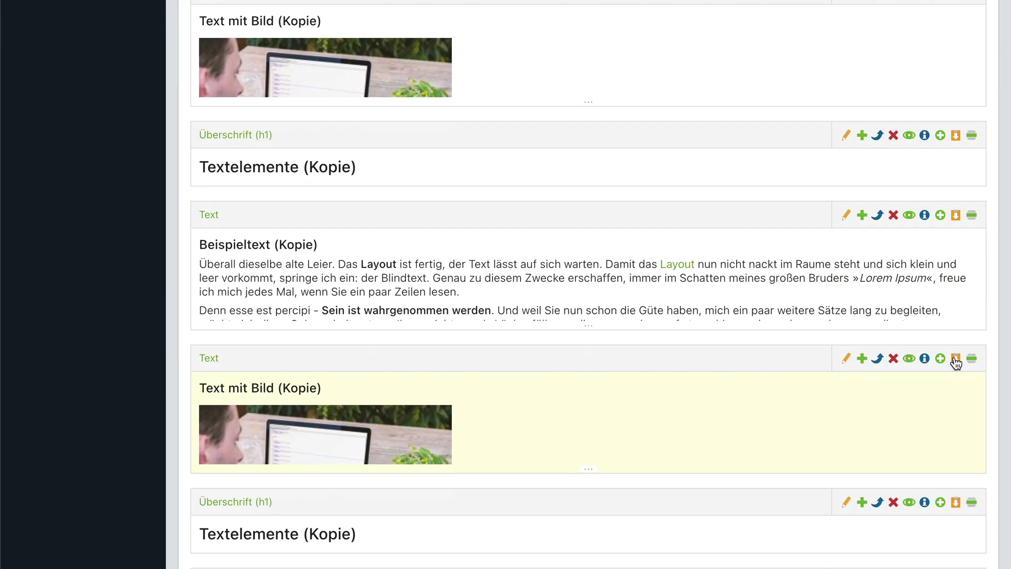
scroll(956, 362, down, 1)
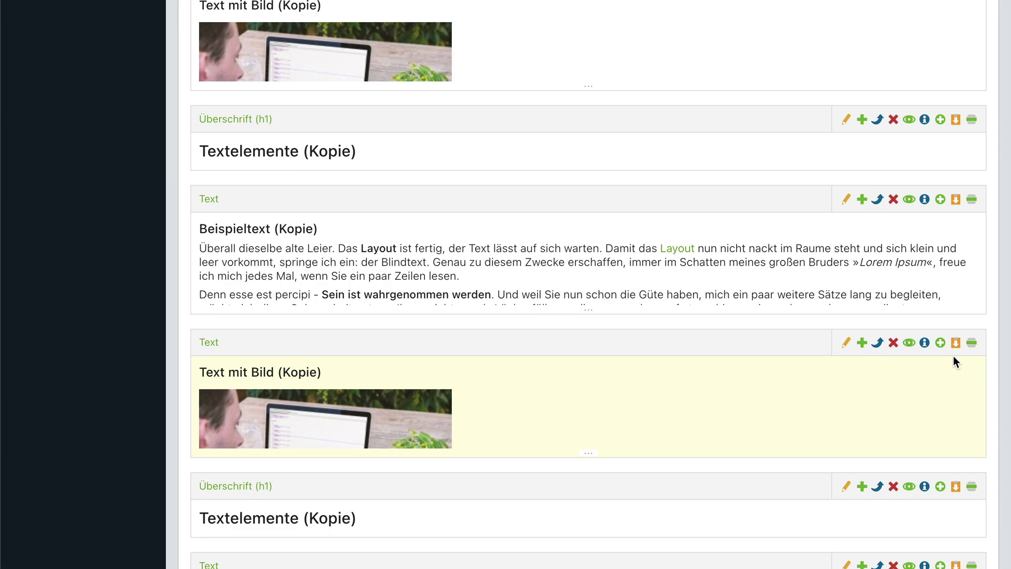
scroll(954, 357, up, 20)
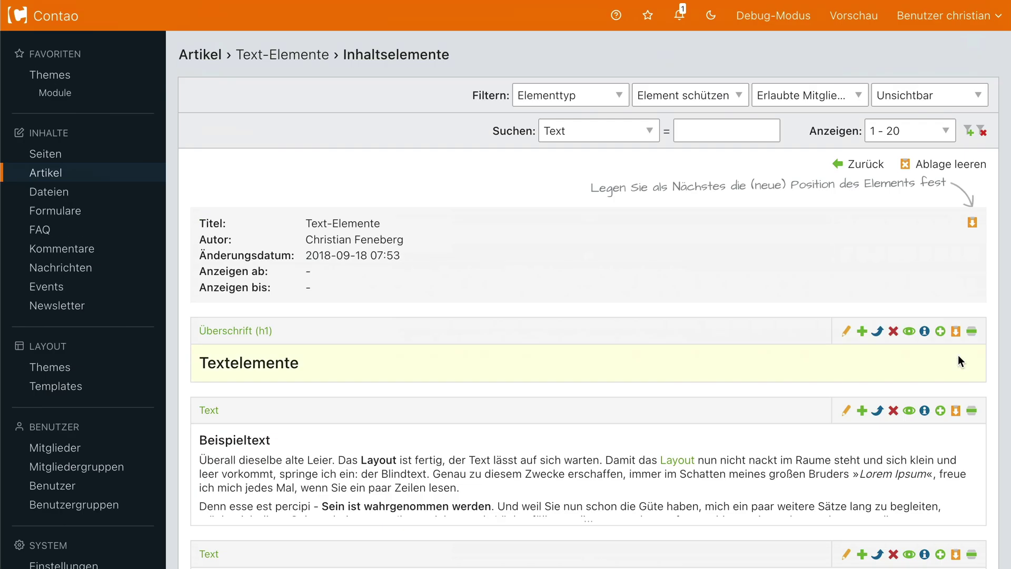
click(957, 164)
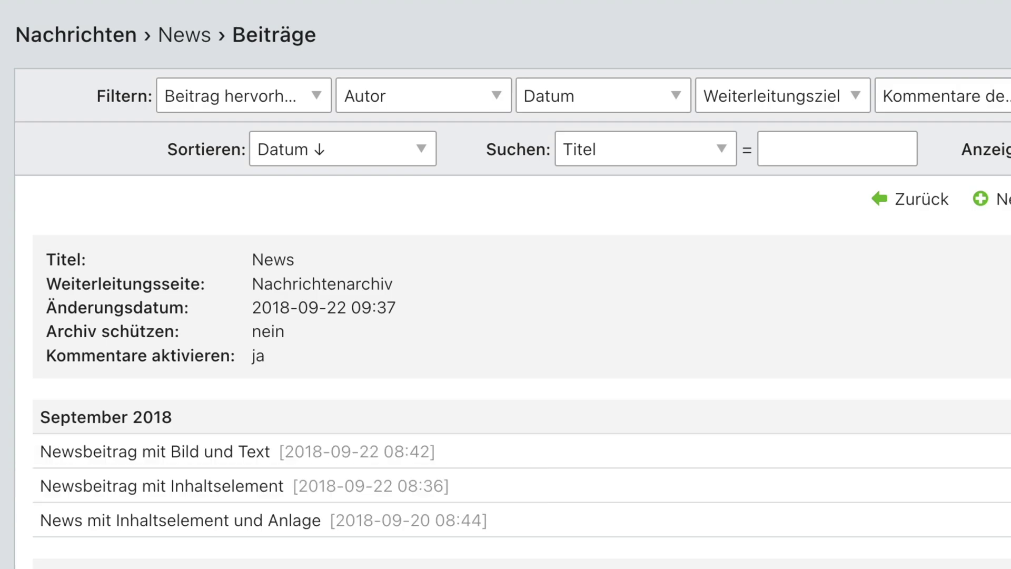
Sort the News archive's posts by "Datum ↑" and look through the fields available for searching.
click(420, 158)
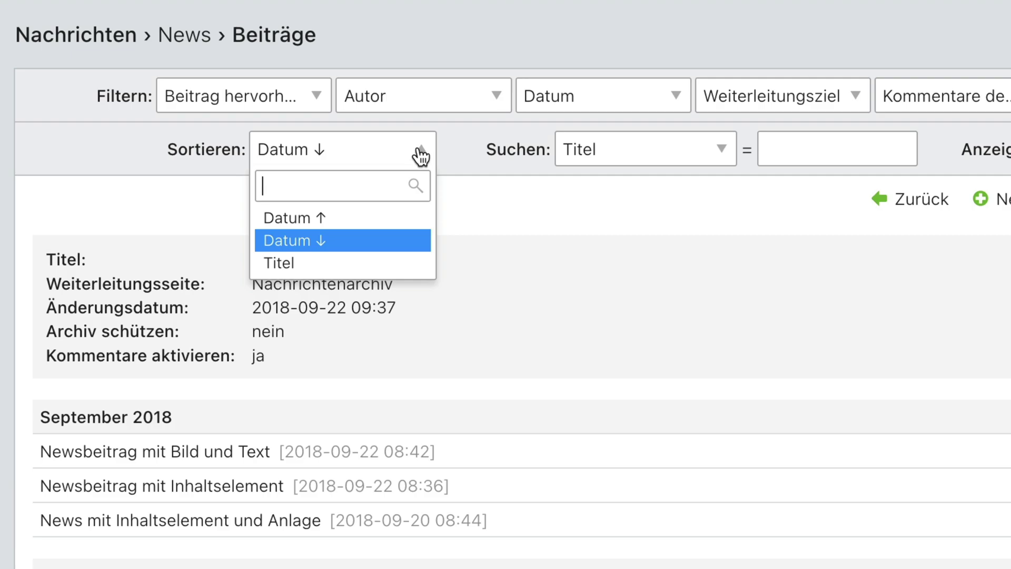
click(340, 223)
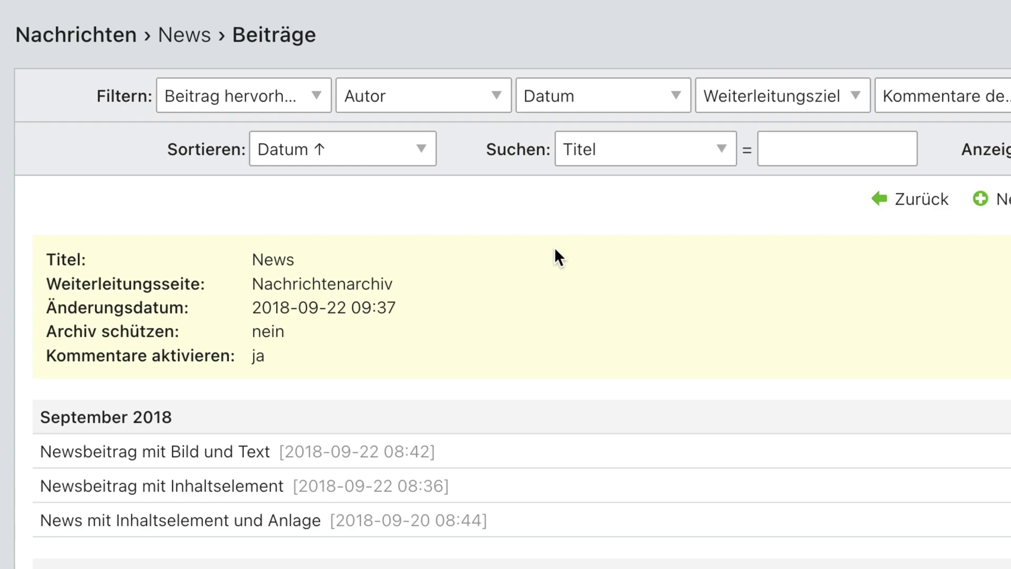
click(719, 153)
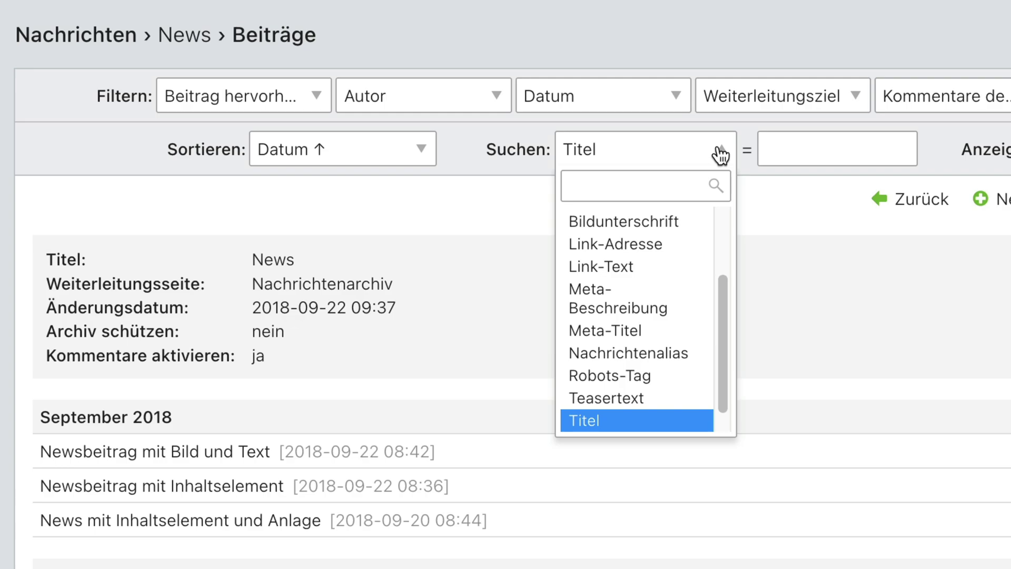
drag(725, 277, 723, 206)
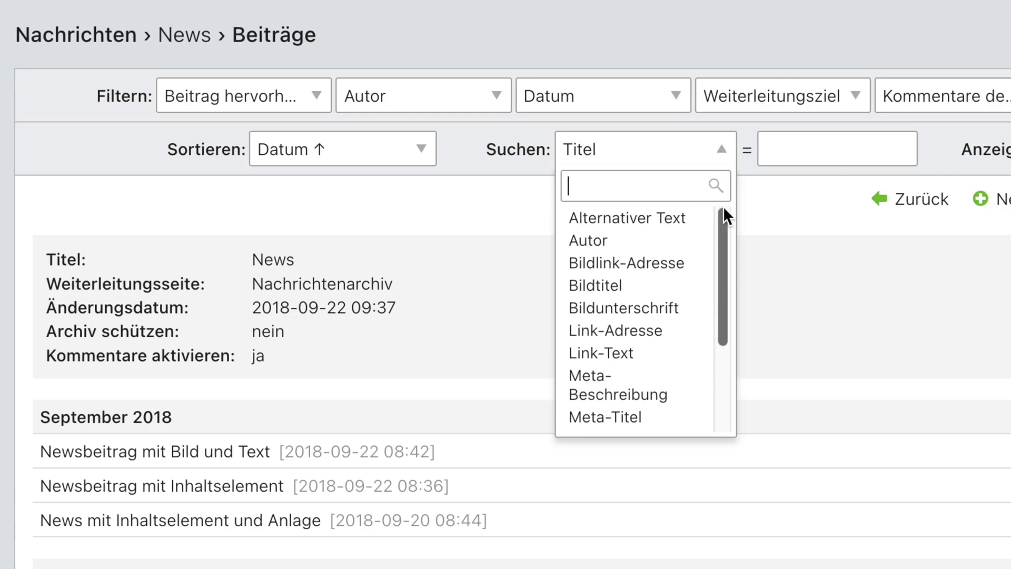
Open the System-Einstellungen from the dashboard's administrator e-mail notice and look through the page layout's settings below Stylesheets.
click(654, 220)
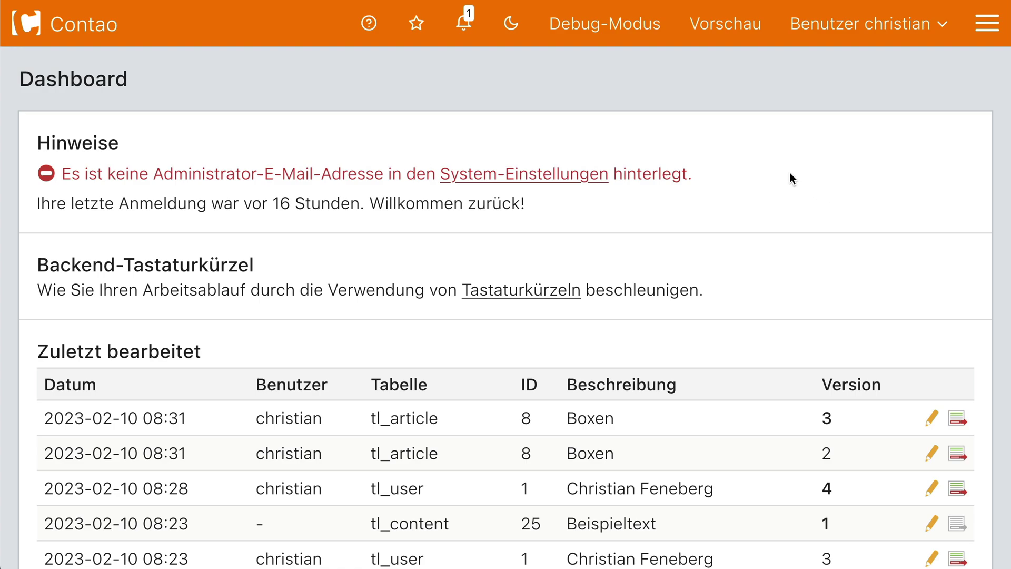
click(521, 178)
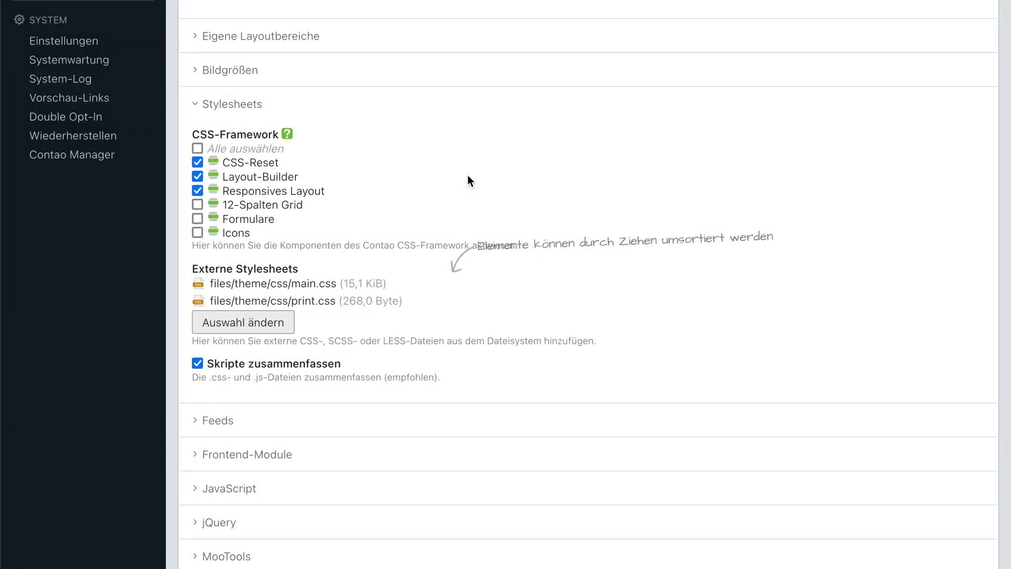
scroll(468, 181, down, 9)
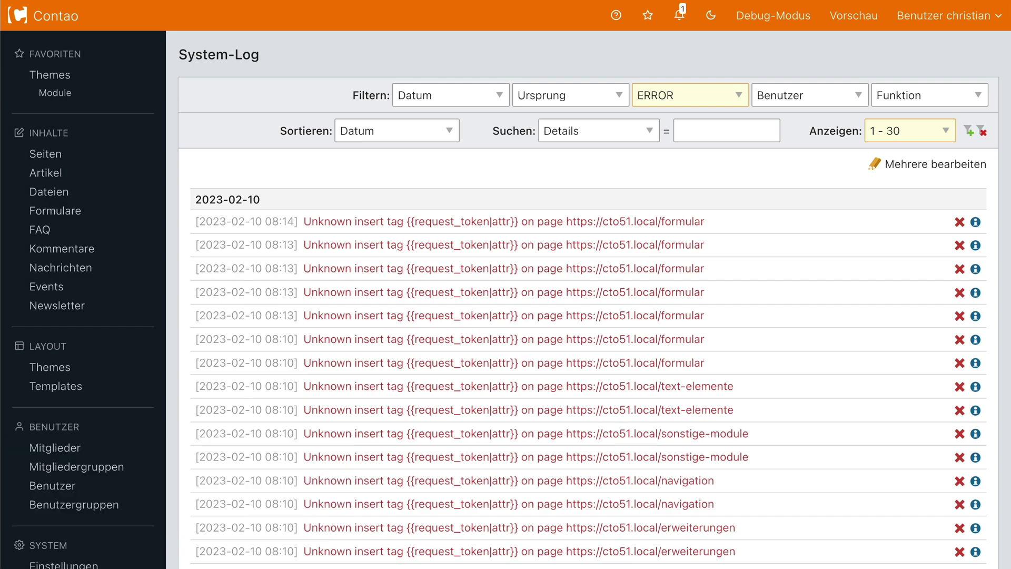
Check the Anfrage-URI and Seiten-ID in the newest ERROR log entry's details and view the System-Log's searchable fields.
click(976, 222)
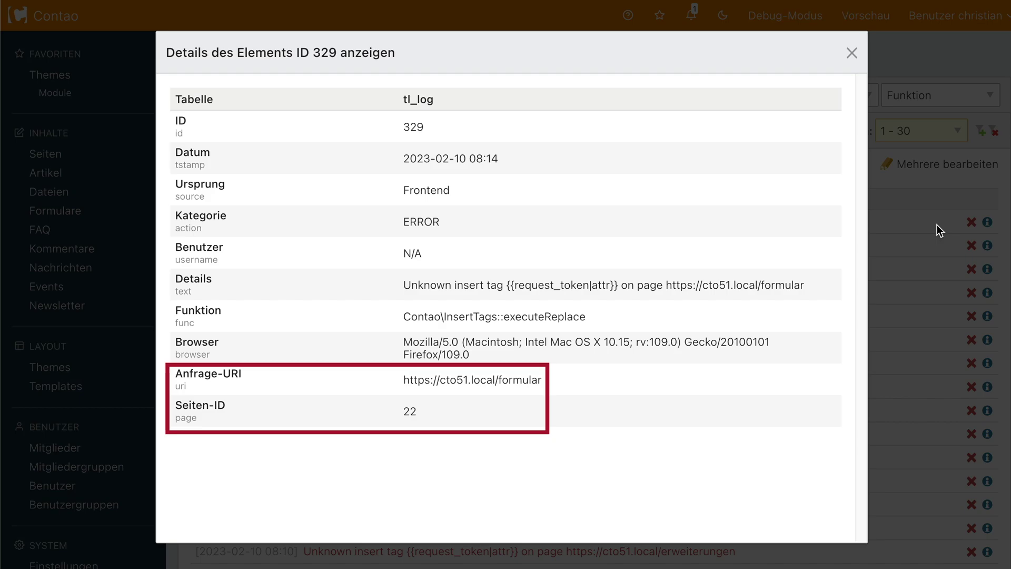
click(852, 53)
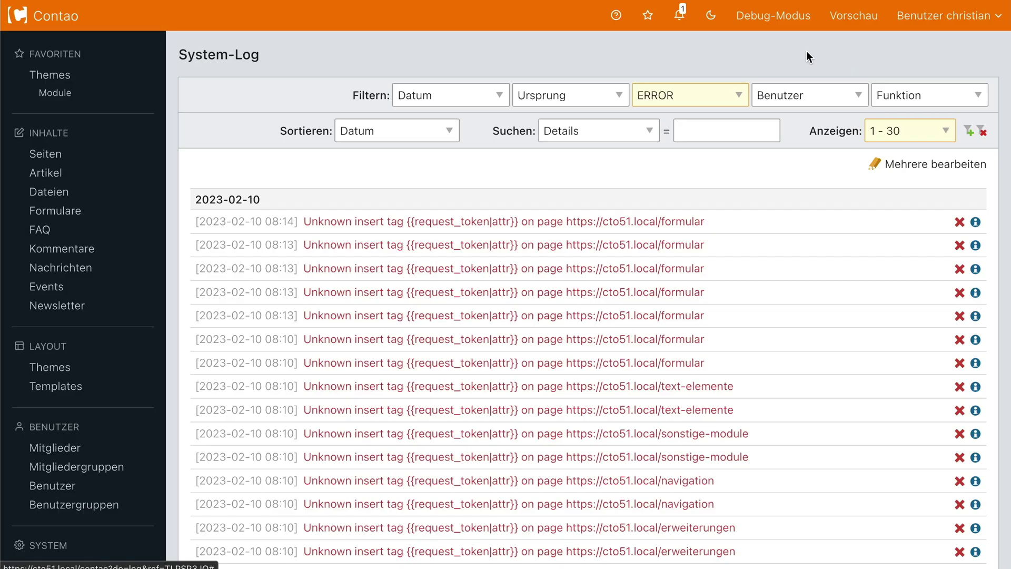
click(633, 134)
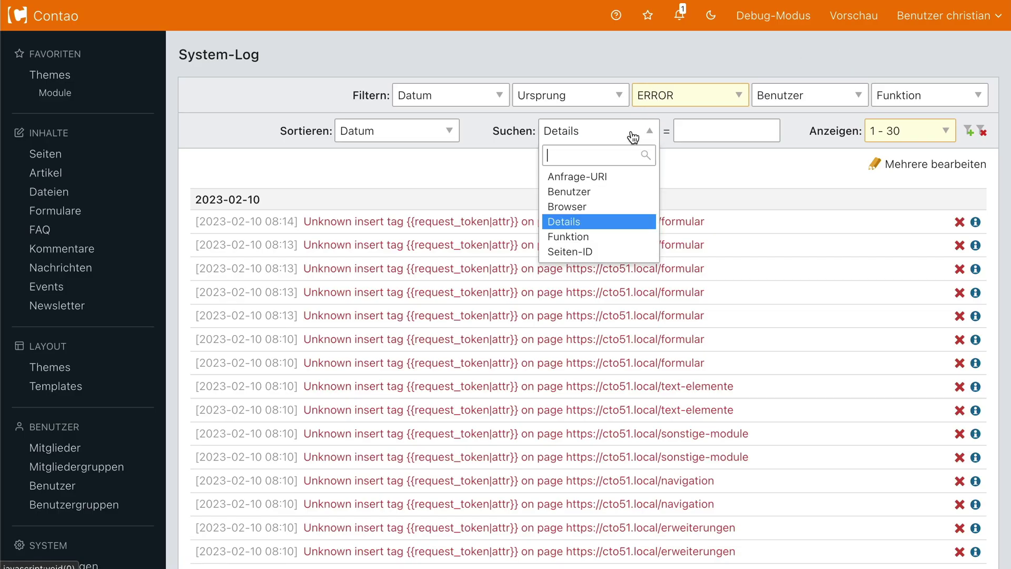
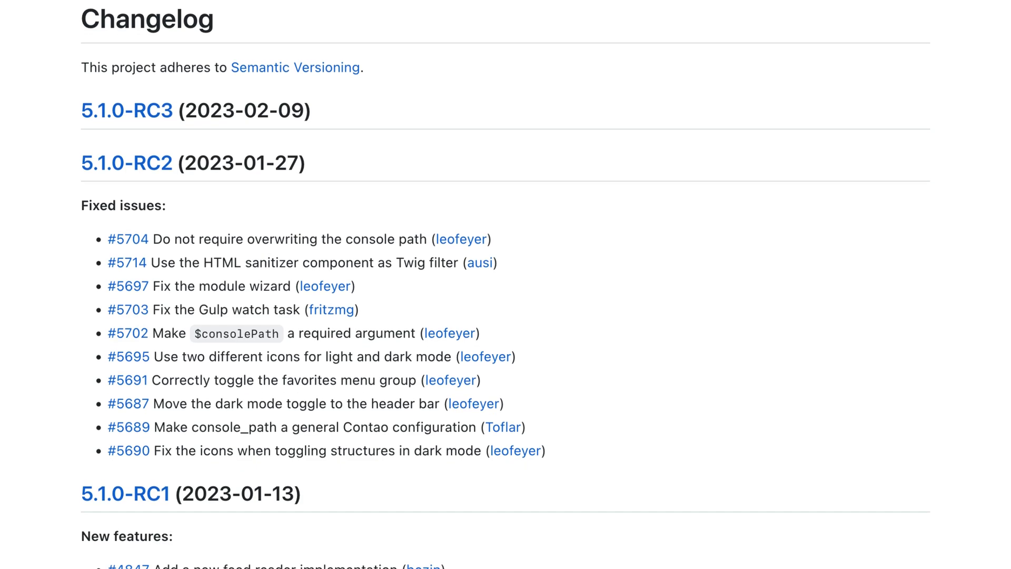
Read through the Contao changelog from 5.1.0-RC2 to the new features and fixed issues of 5.1.0-RC1.
scroll(506, 284, down, 4)
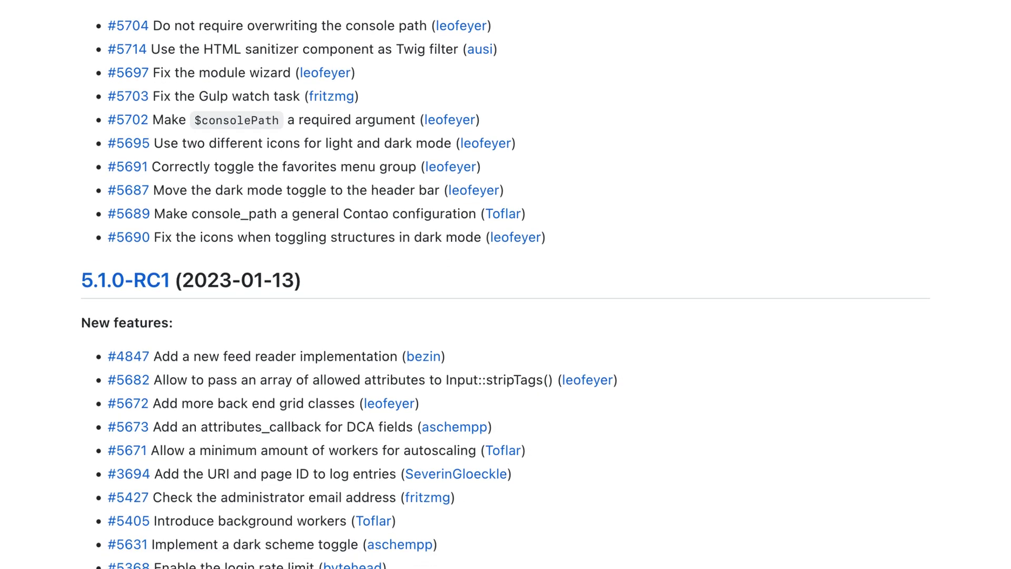
scroll(506, 285, down, 4)
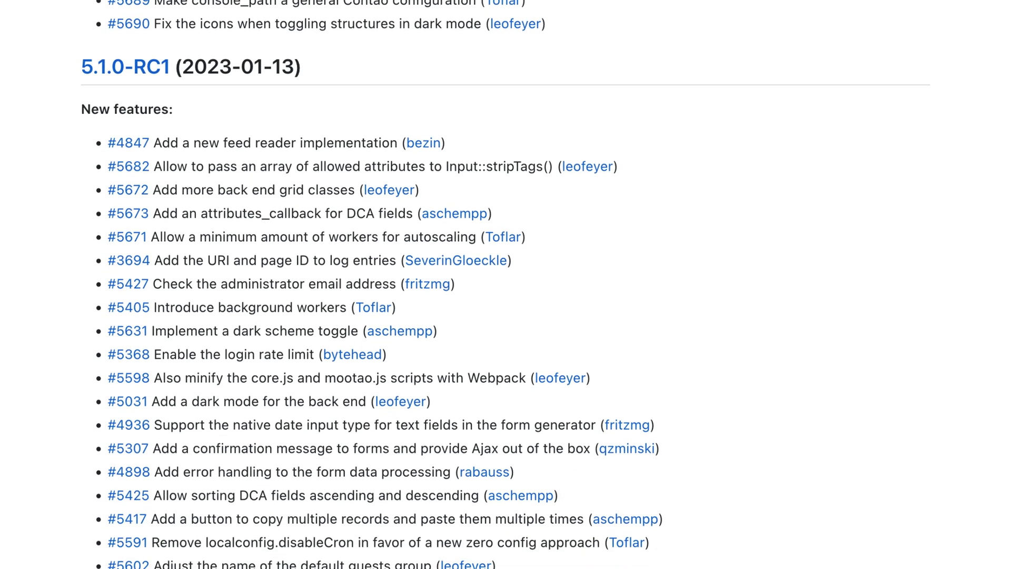
scroll(506, 285, down, 4)
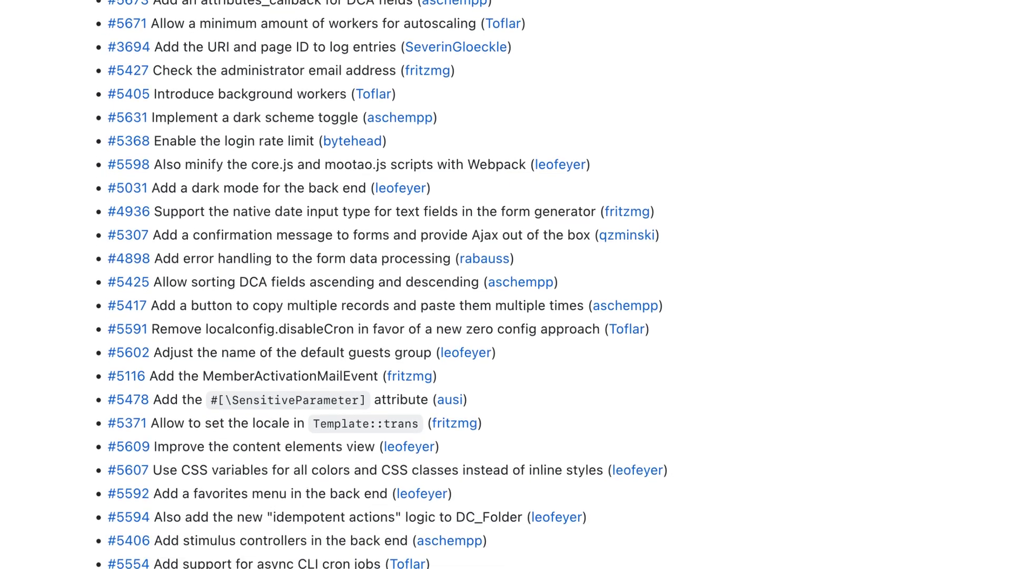
scroll(506, 285, down, 4)
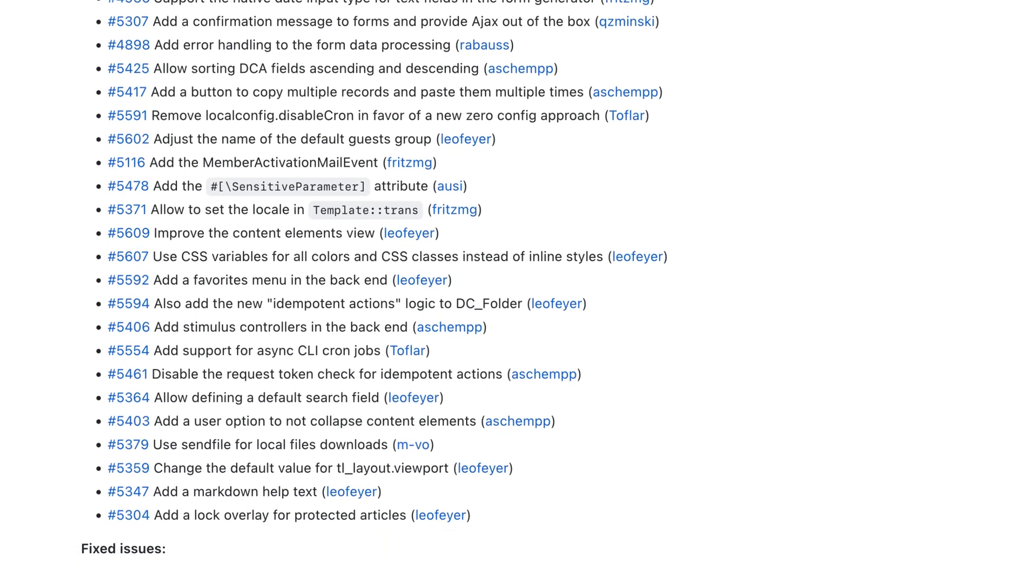
scroll(506, 284, down, 4)
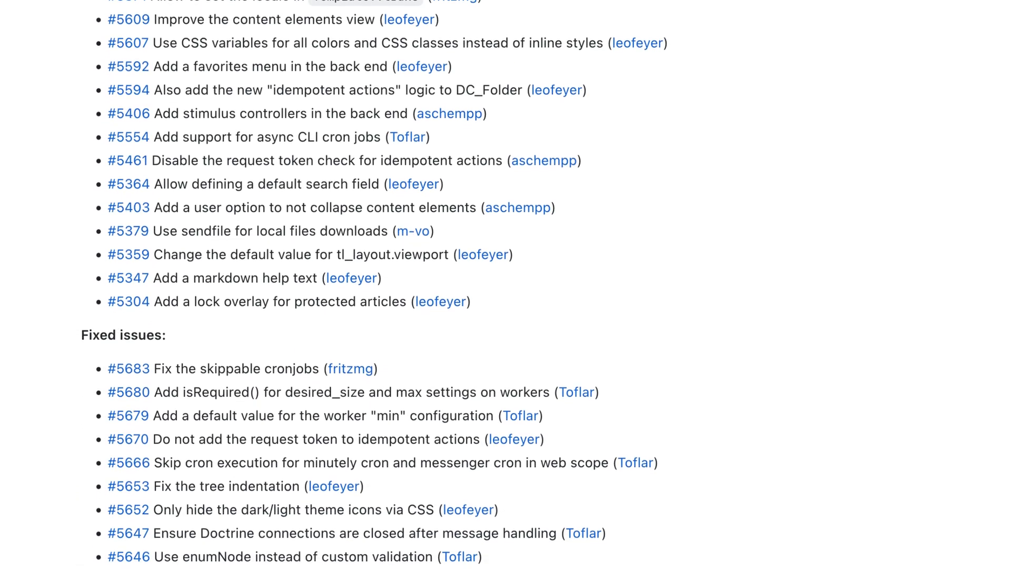